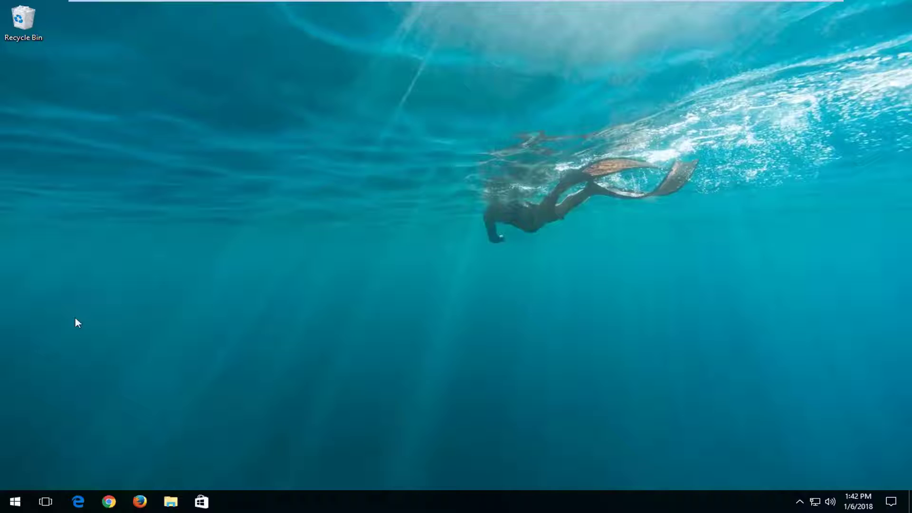
# Step: Launch regedit from the Start search as administrator, approving the UAC prompt
pyautogui.click(6, 507)
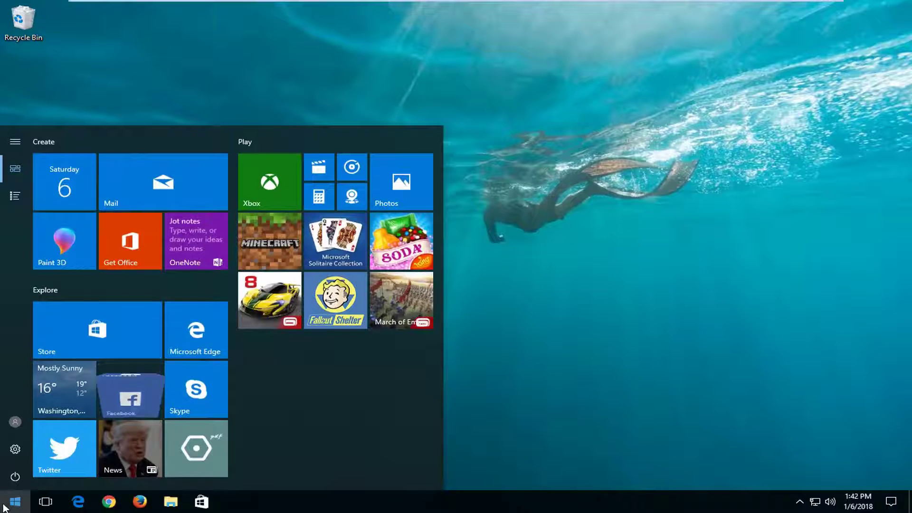
pyautogui.write('regedit')
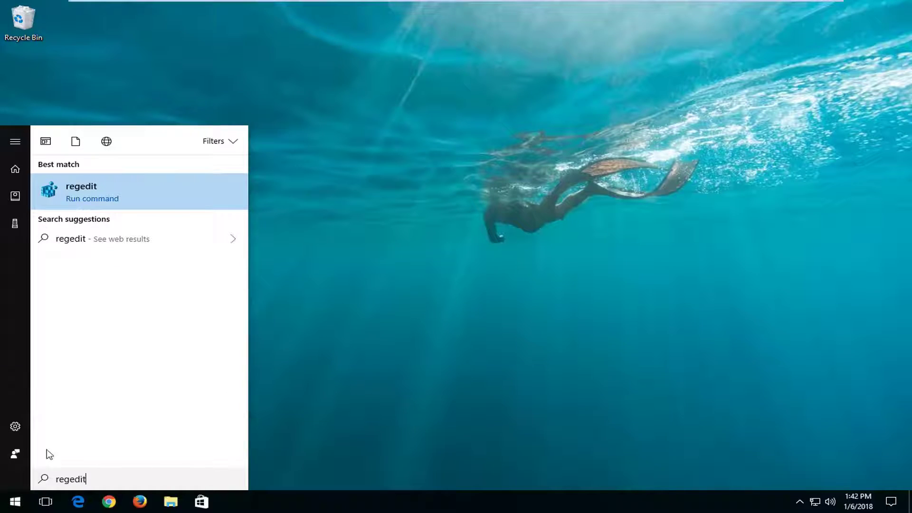
pyautogui.rightClick(66, 193)
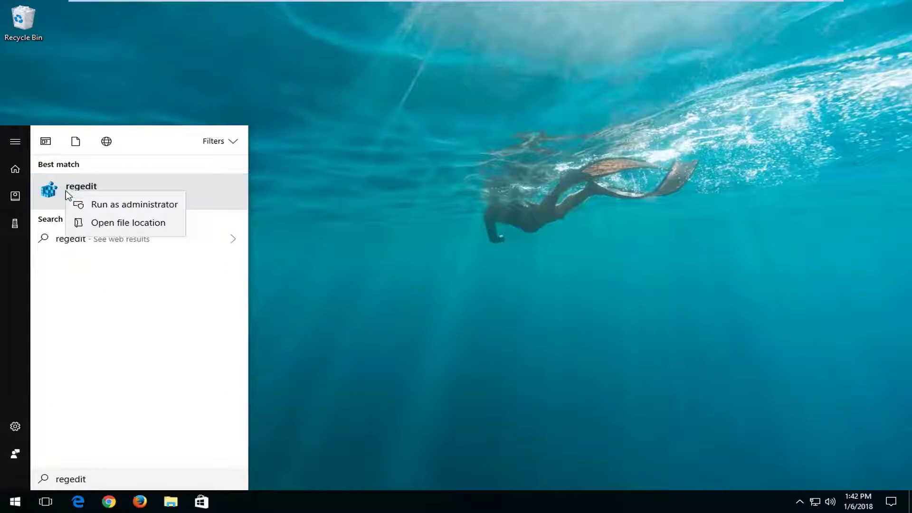
pyautogui.click(103, 205)
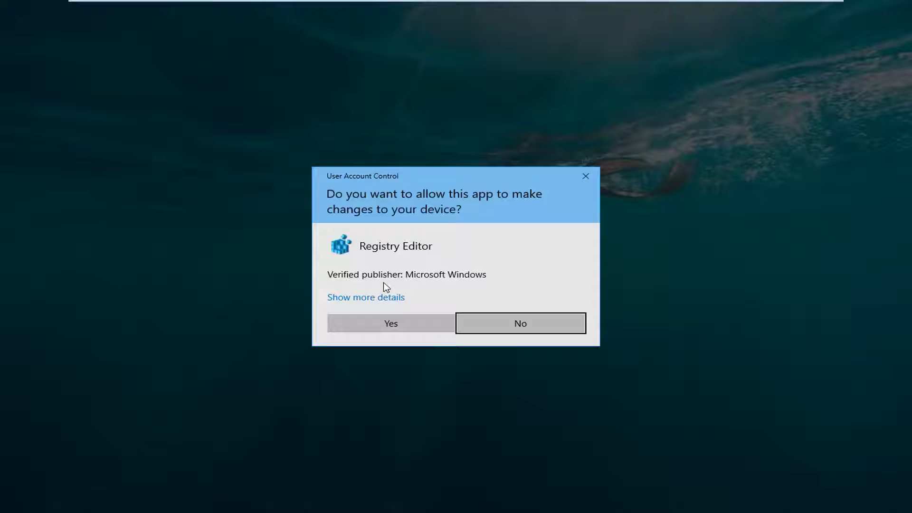
pyautogui.click(381, 326)
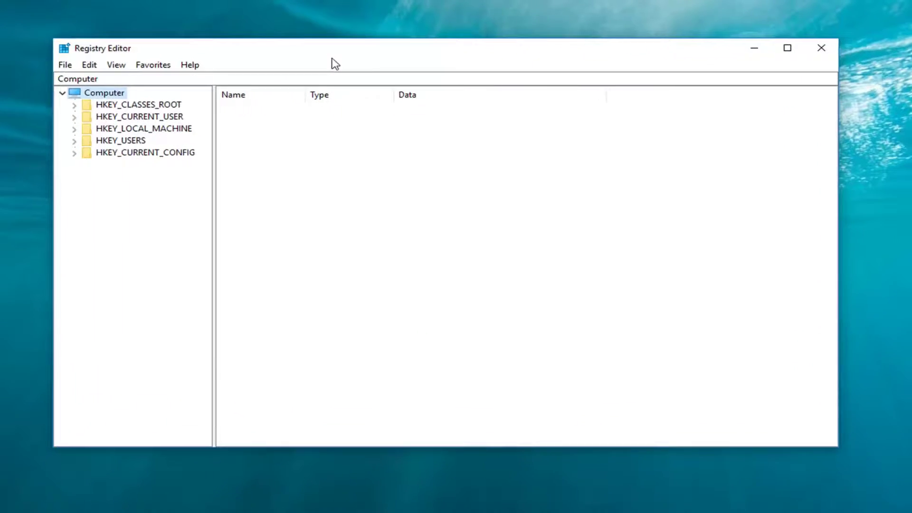
# Step: Search Start for 'services' and open the Services app
pyautogui.press('super')
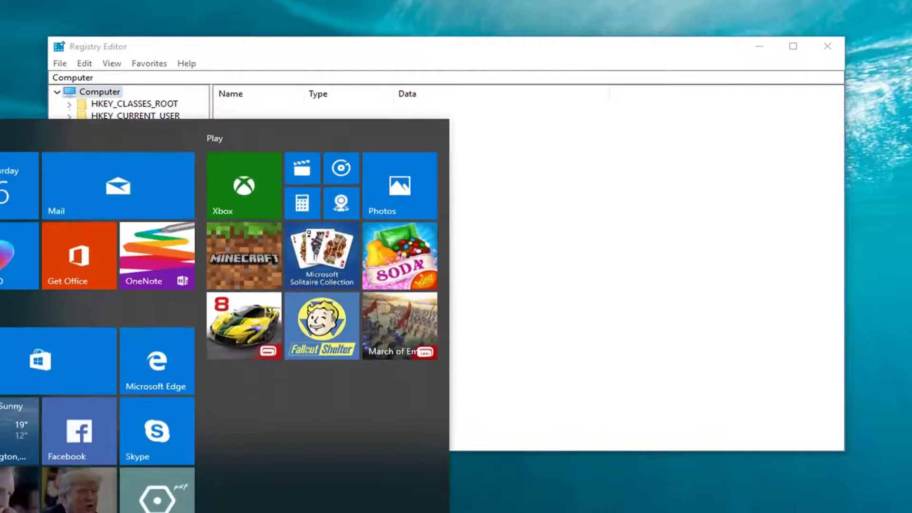
pyautogui.write('services')
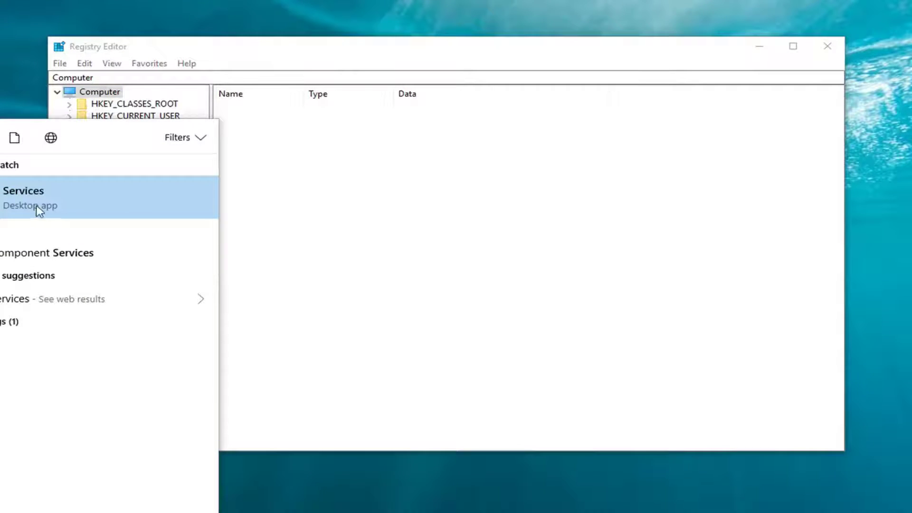
pyautogui.click(36, 205)
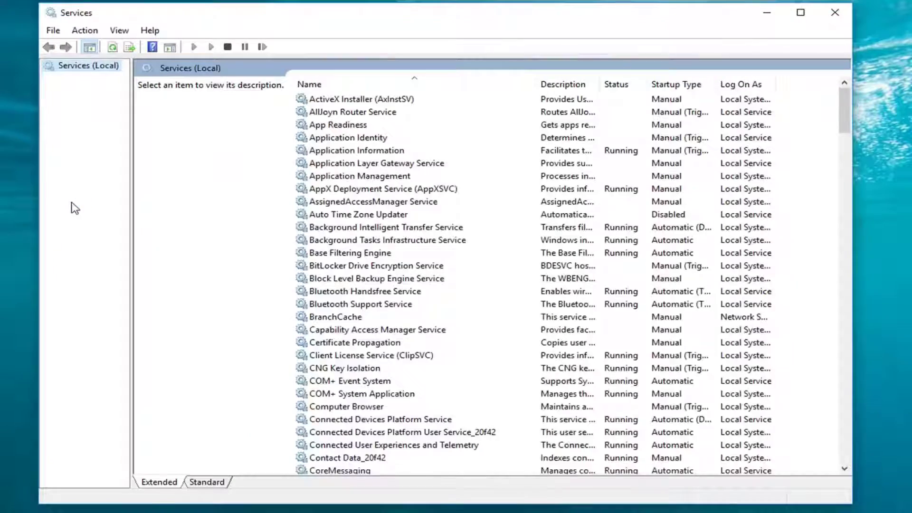
pyautogui.moveTo(838, 104); pyautogui.dragTo(845, 323)
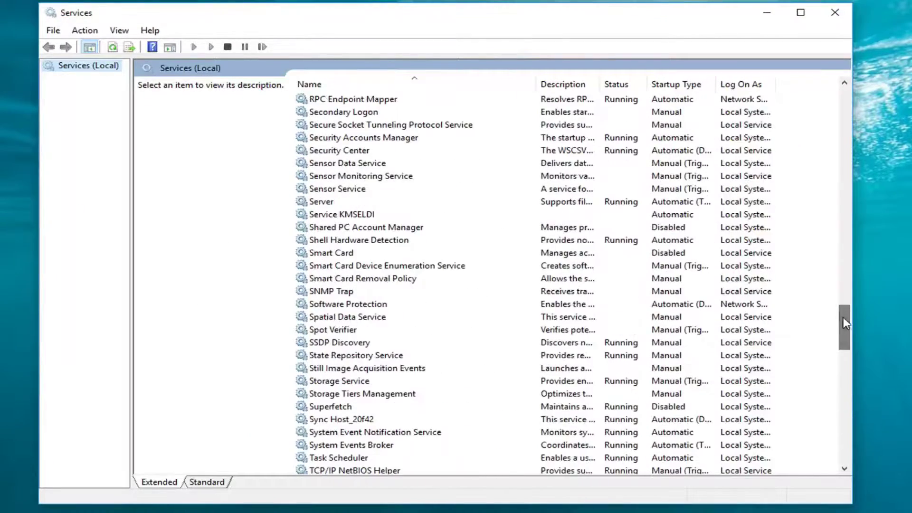
# Step: Stop the Superfetch service from its properties, then close Services
pyautogui.click(344, 124)
pyautogui.scroll(2, 345, 125)
pyautogui.scroll(-3, 344, 198)
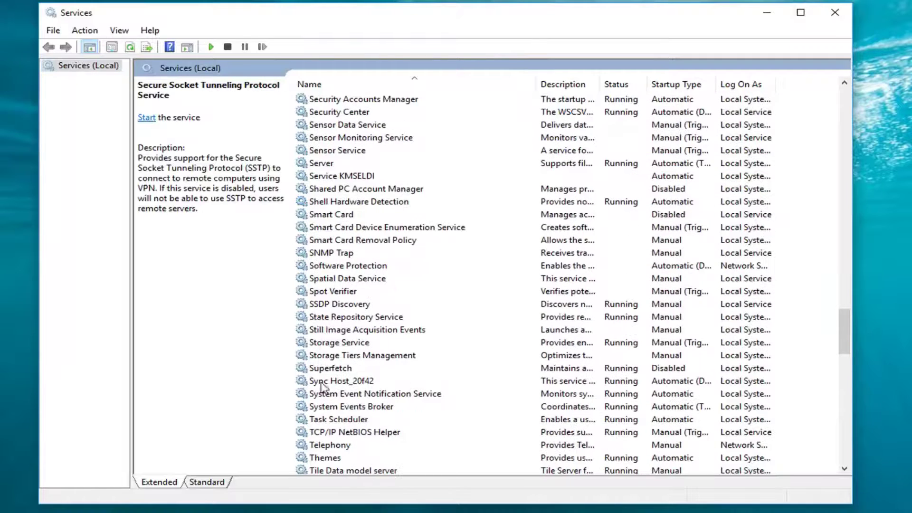
pyautogui.scroll(-2, 324, 387)
pyautogui.click(333, 293)
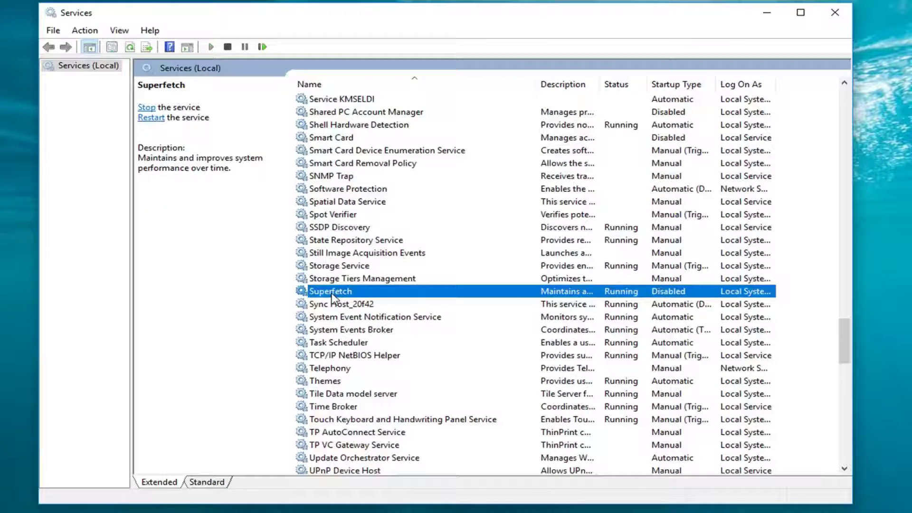
pyautogui.doubleClick(332, 294)
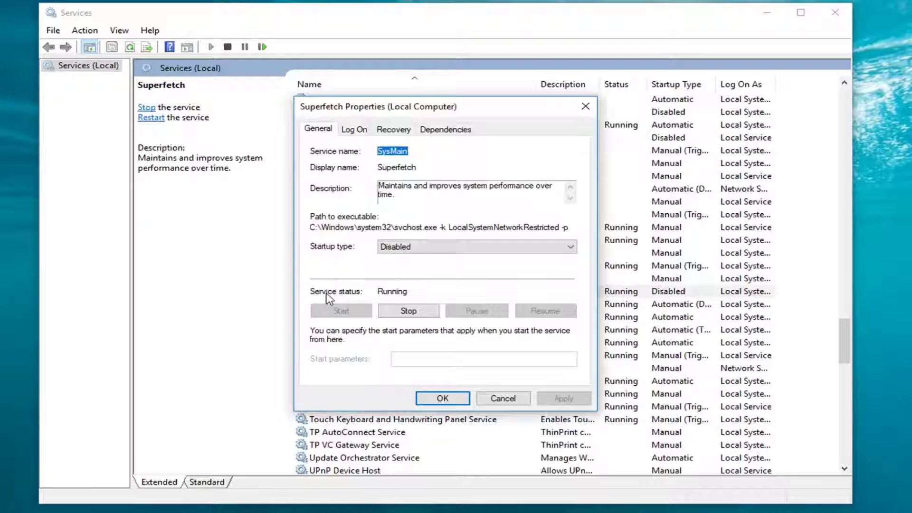
pyautogui.click(411, 314)
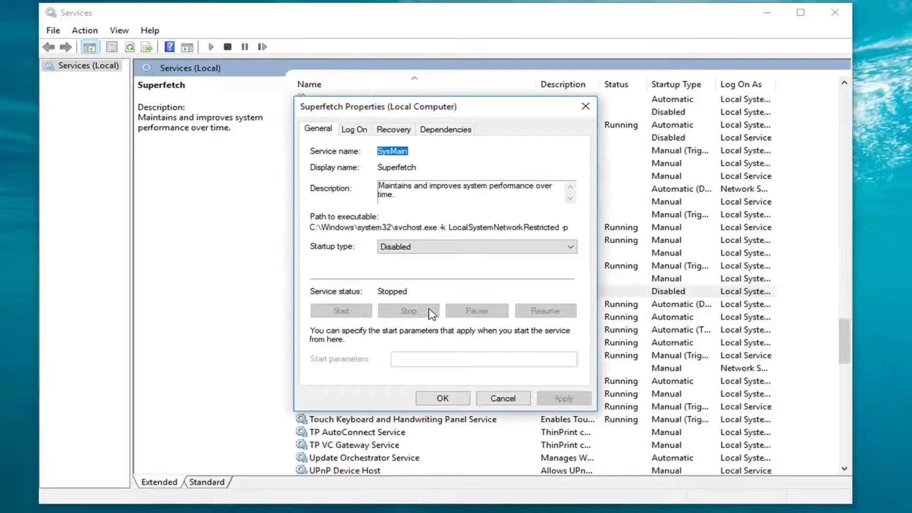
pyautogui.click(443, 398)
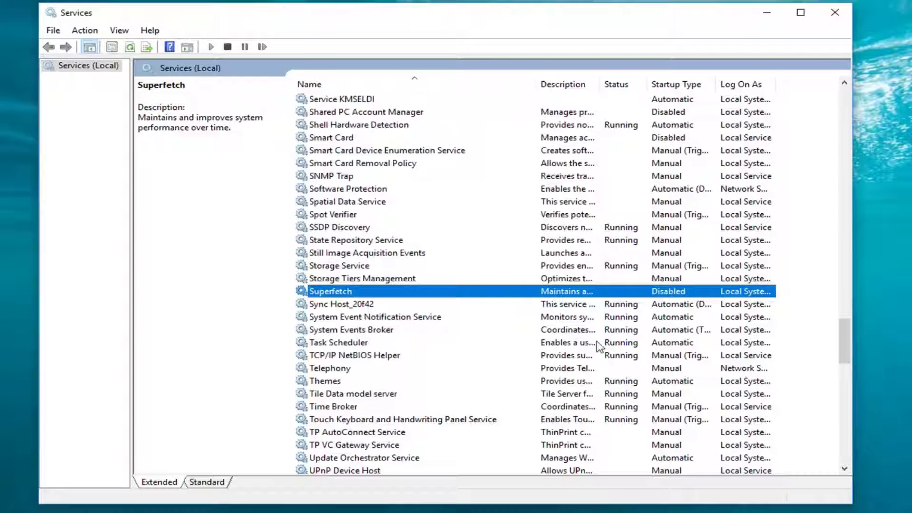
pyautogui.click(832, 13)
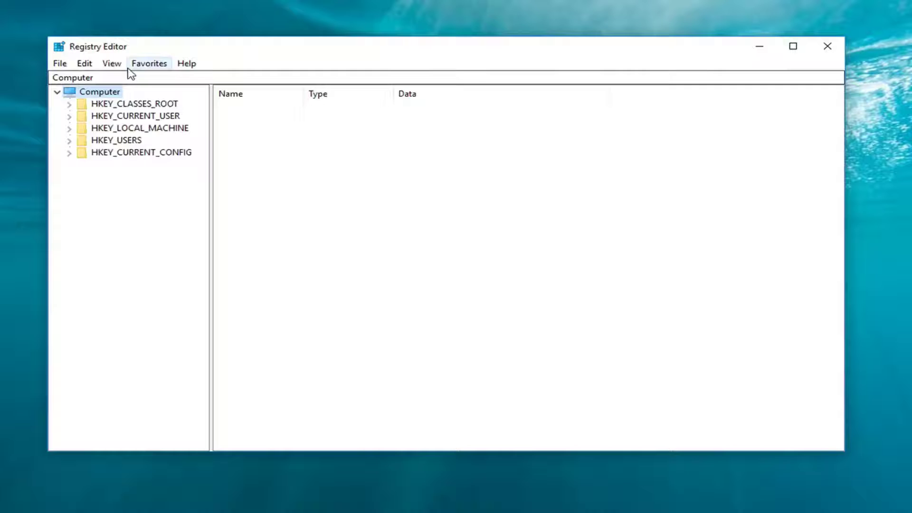
# Step: Expand HKEY_LOCAL_MACHINE\SYSTEM\CurrentControlSet\Control and widen the key tree
pyautogui.click(70, 129)
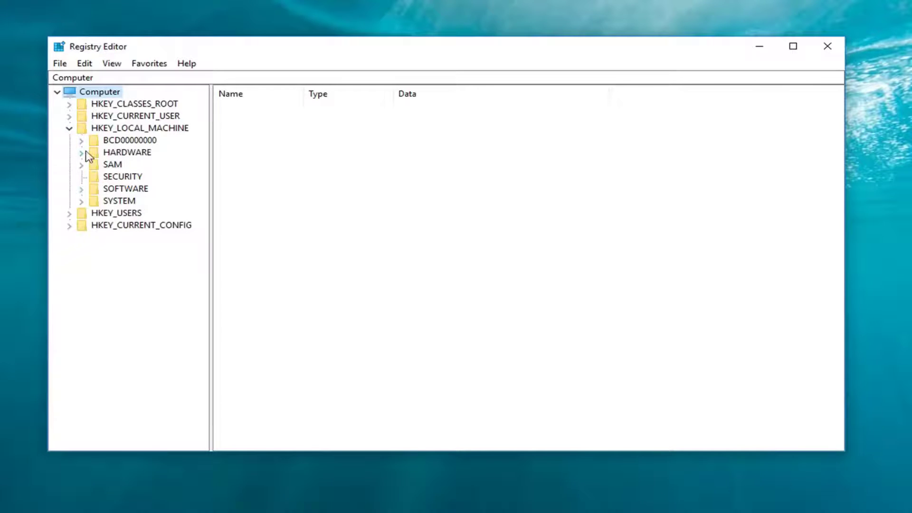
pyautogui.click(81, 202)
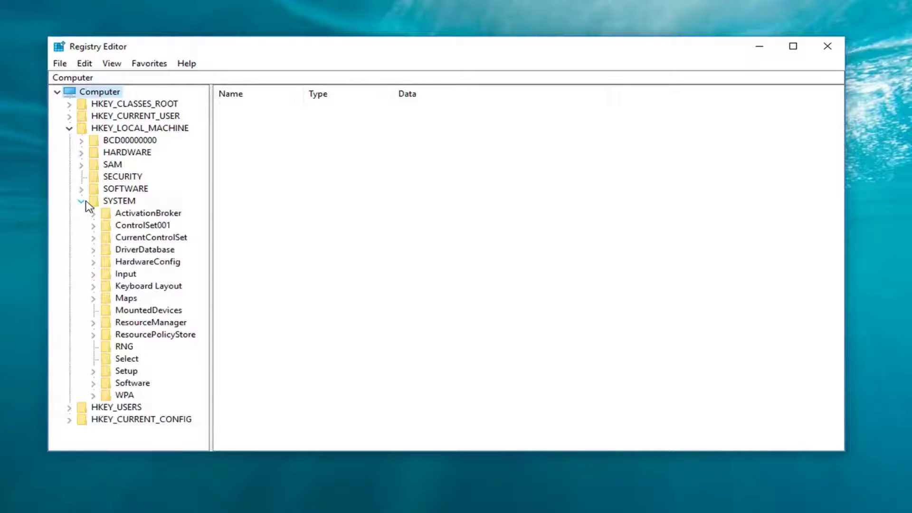
pyautogui.click(93, 238)
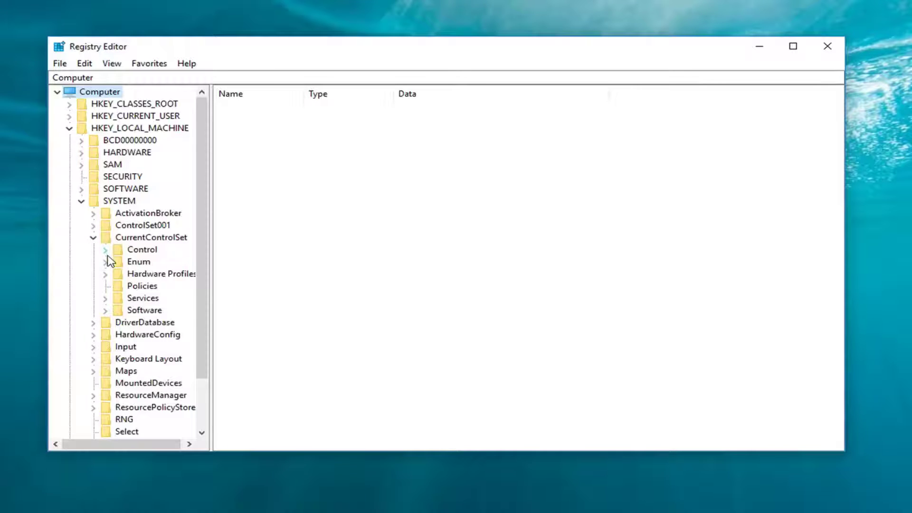
pyautogui.click(106, 250)
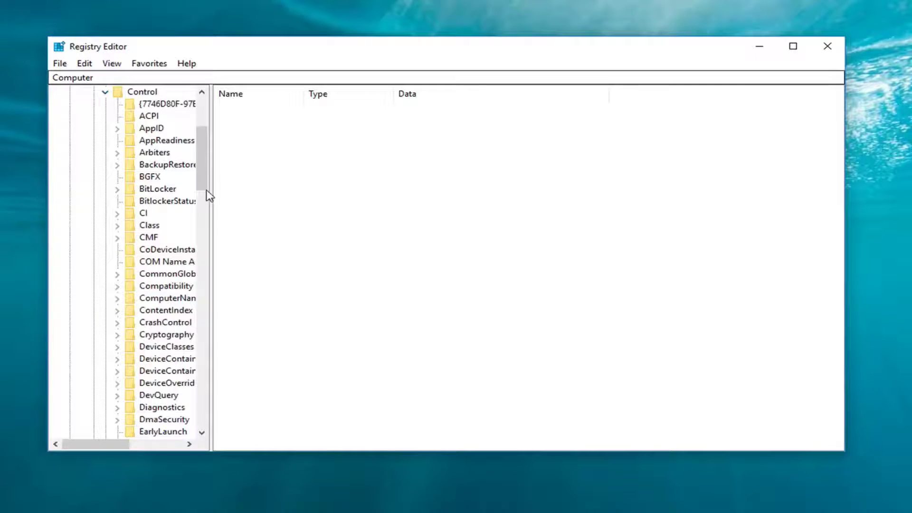
pyautogui.moveTo(209, 102); pyautogui.dragTo(340, 130)
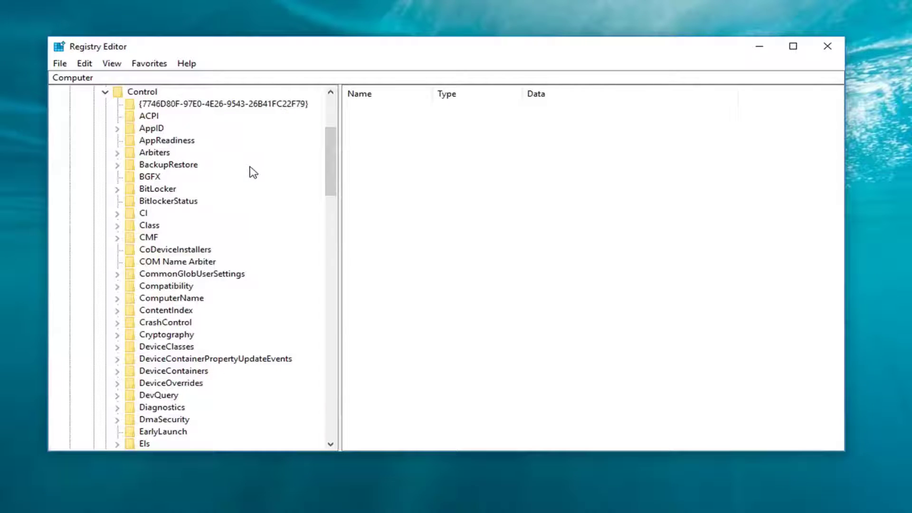
# Step: Expand Session Manager and Memory Management to reveal PrefetchParameters and StoreParameters
pyautogui.scroll(-3, 240, 213)
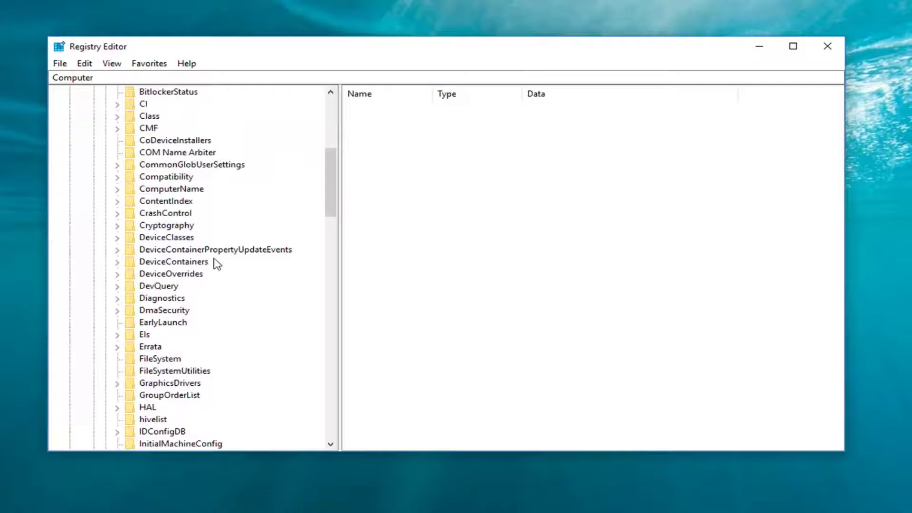
pyautogui.scroll(-17, 224, 288)
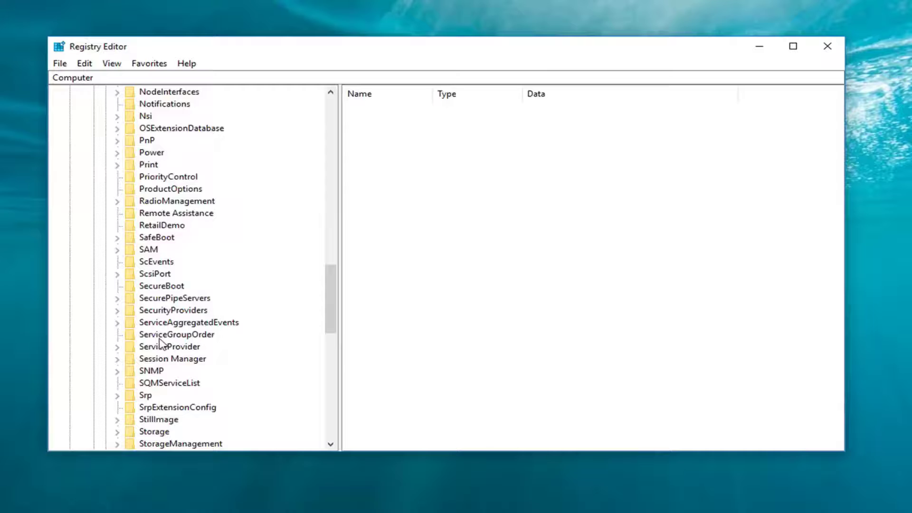
pyautogui.click(158, 360)
pyautogui.scroll(-3, 158, 365)
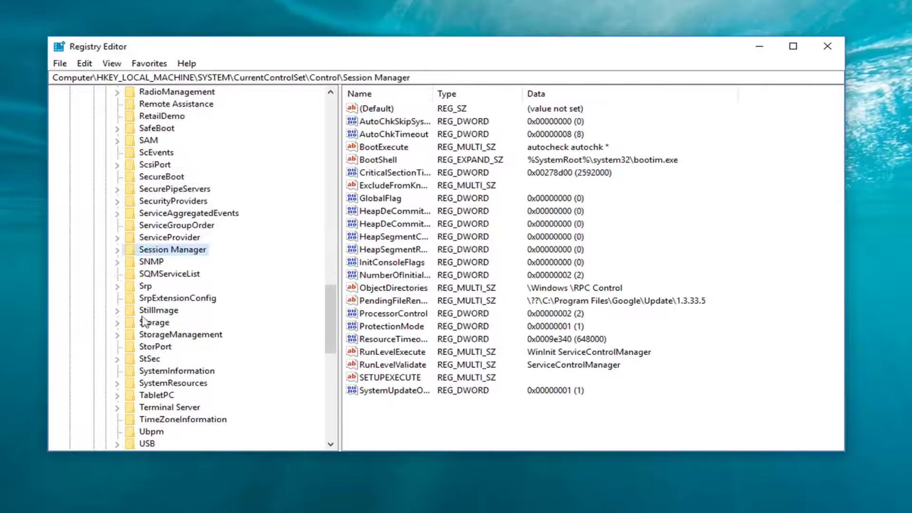
pyautogui.click(117, 250)
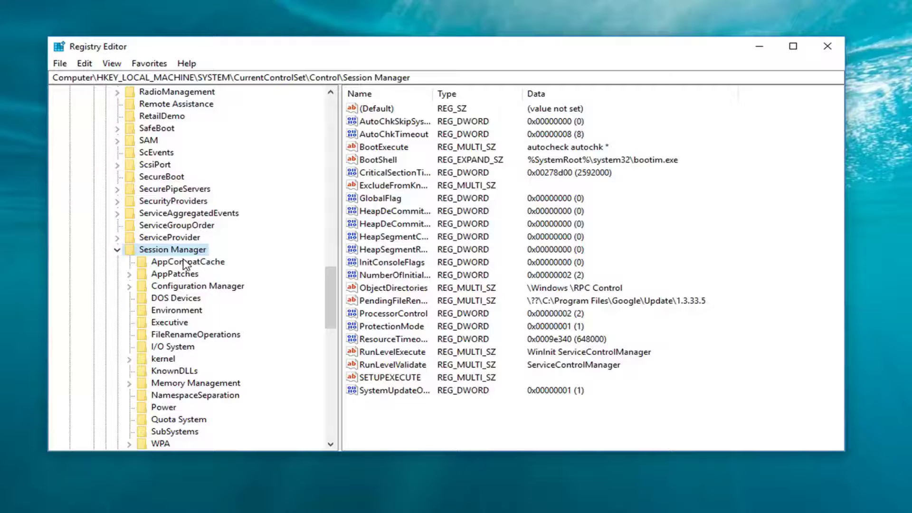
pyautogui.scroll(-2, 184, 264)
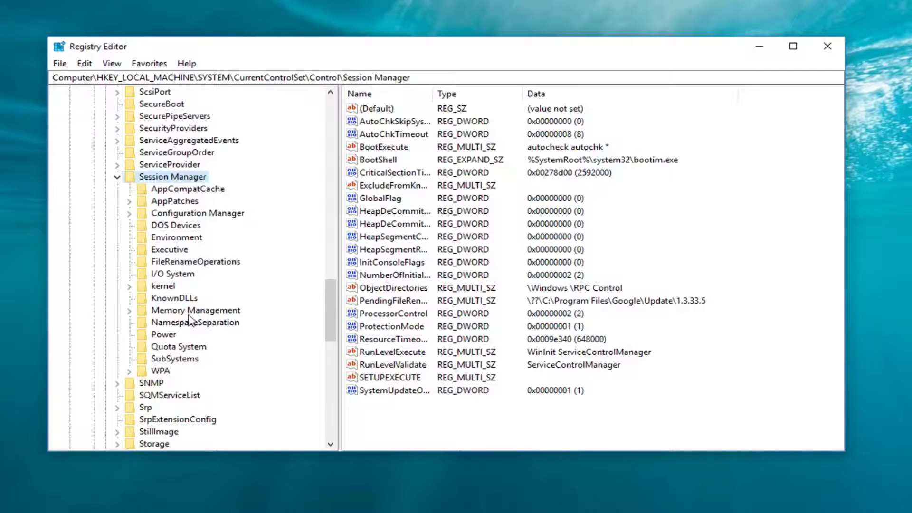
pyautogui.click(185, 299)
pyautogui.click(164, 311)
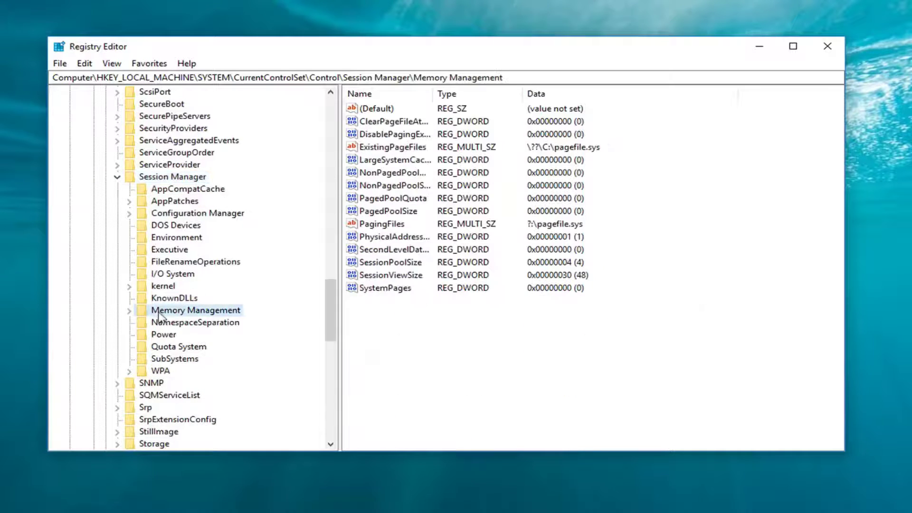
pyautogui.click(129, 310)
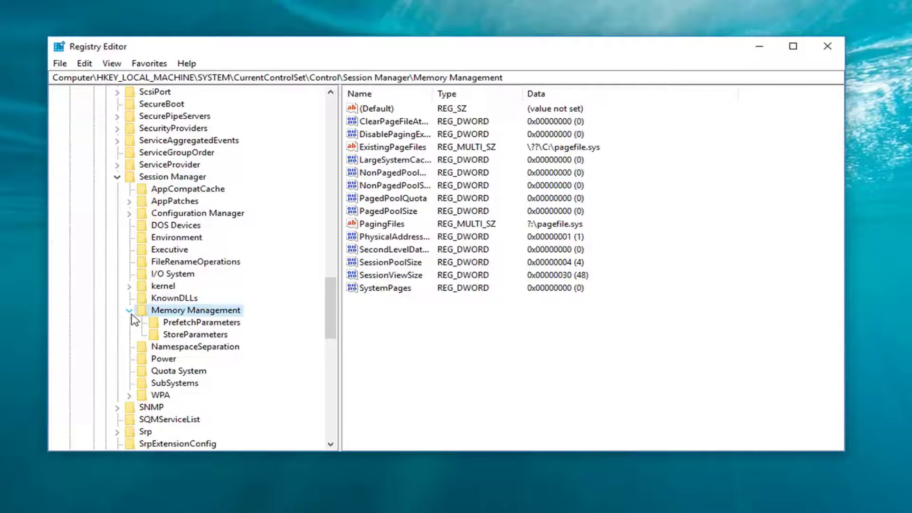
# Step: Open PrefetchParameters and check that EnablePrefetcher and EnableSuperfetch both read 3
pyautogui.click(178, 324)
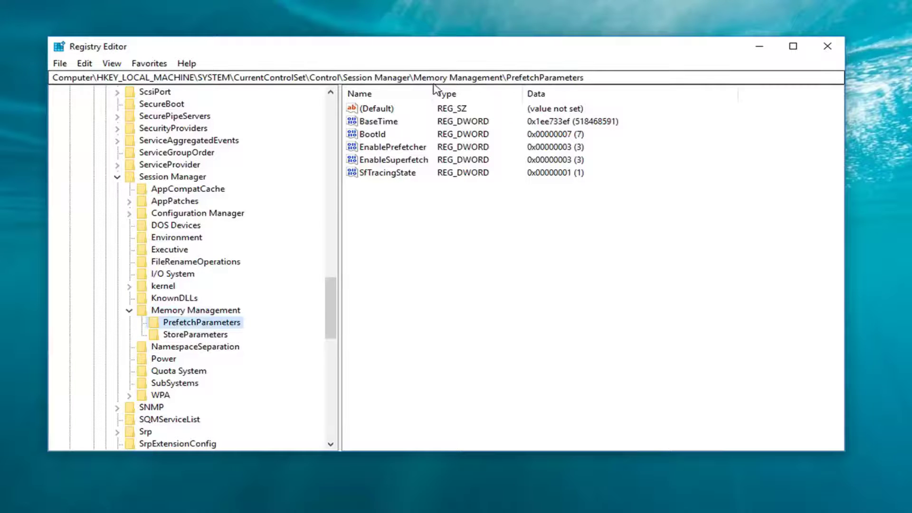
pyautogui.moveTo(433, 91); pyautogui.dragTo(489, 92)
pyautogui.click(378, 148)
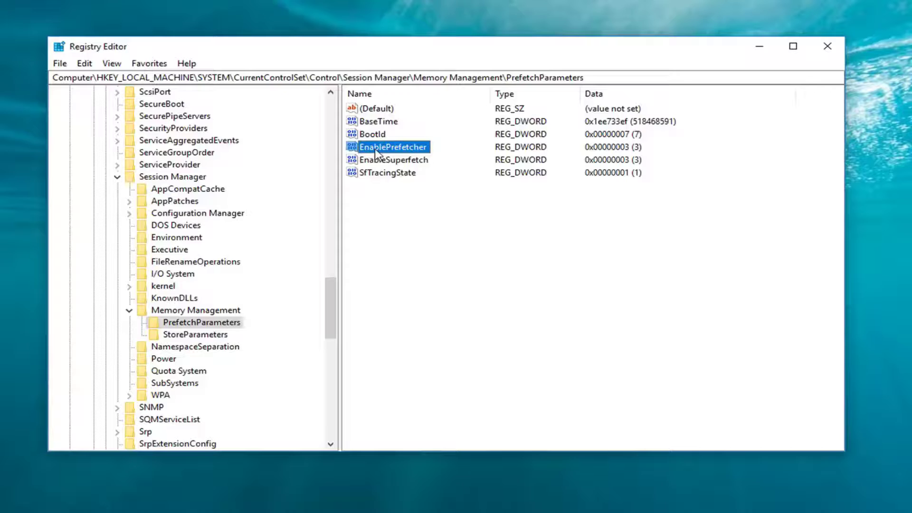
pyautogui.click(379, 161)
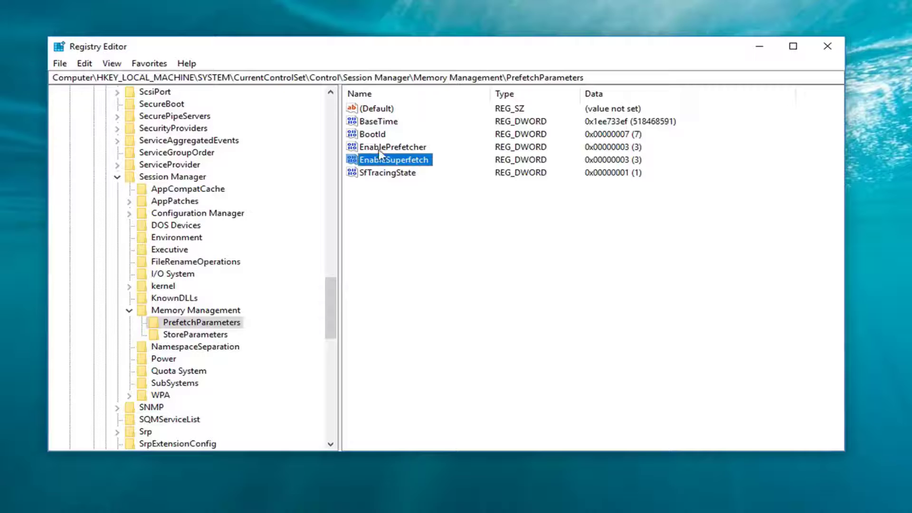
# Step: Edit EnablePrefetcher, replacing its value data 3 with 2
pyautogui.doubleClick(375, 147)
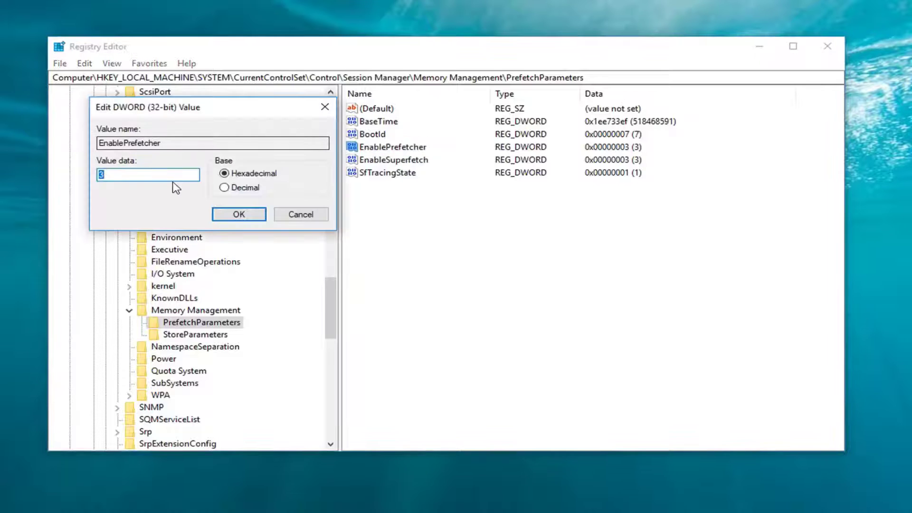
pyautogui.click(133, 175)
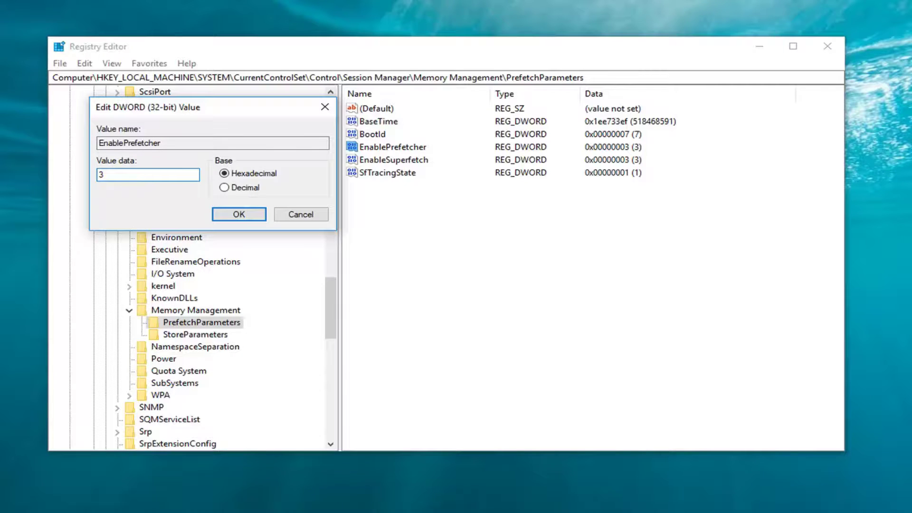
pyautogui.hotkey('ctrl', 'a')
pyautogui.write('3')
pyautogui.hotkey('ctrl', 'a')
pyautogui.write('2')
pyautogui.hotkey('ctrl', 'a')
pyautogui.press('Right')
# Step: Apply EnablePrefetcher as 2, change EnableSuperfetch to 2, and close Registry Editor
pyautogui.click(228, 217)
pyautogui.doubleClick(412, 161)
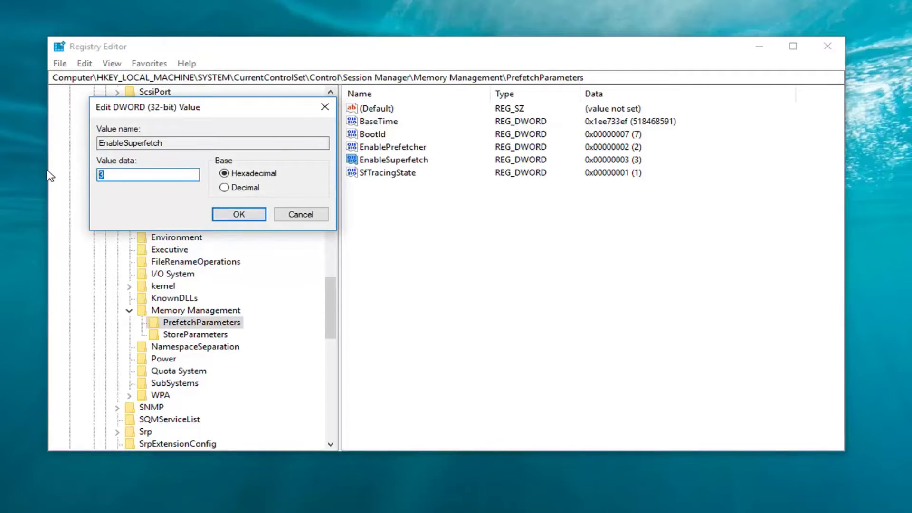
pyautogui.write('2')
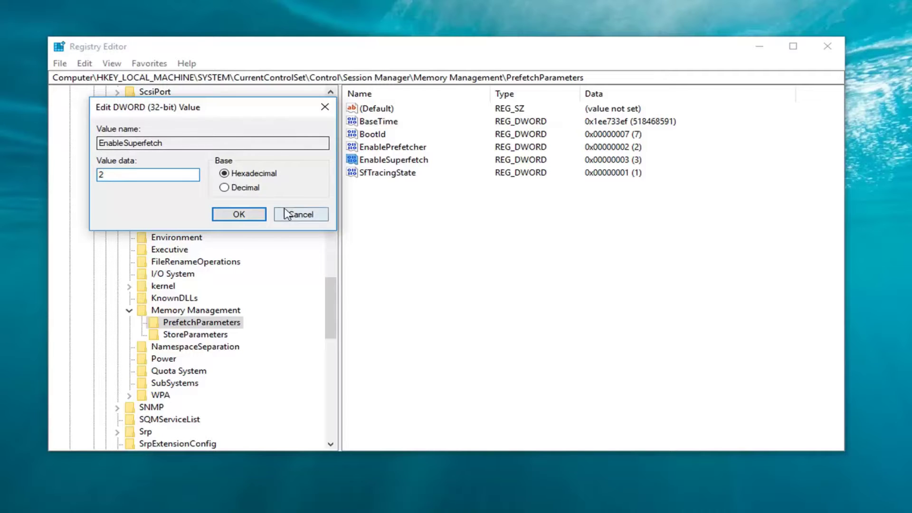
pyautogui.click(239, 214)
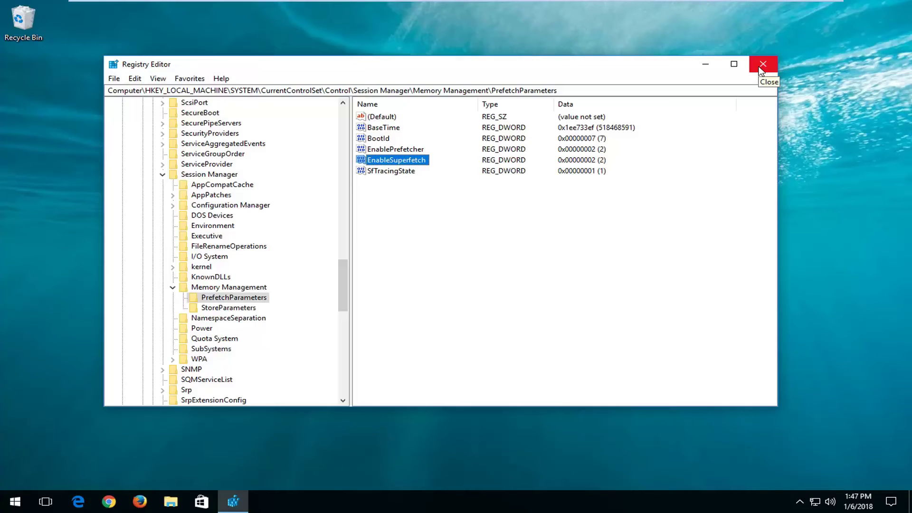
pyautogui.click(760, 71)
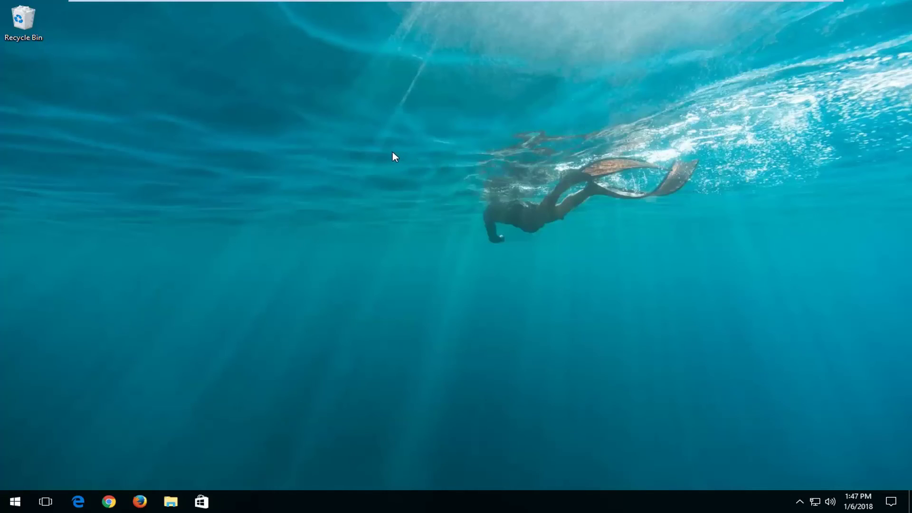